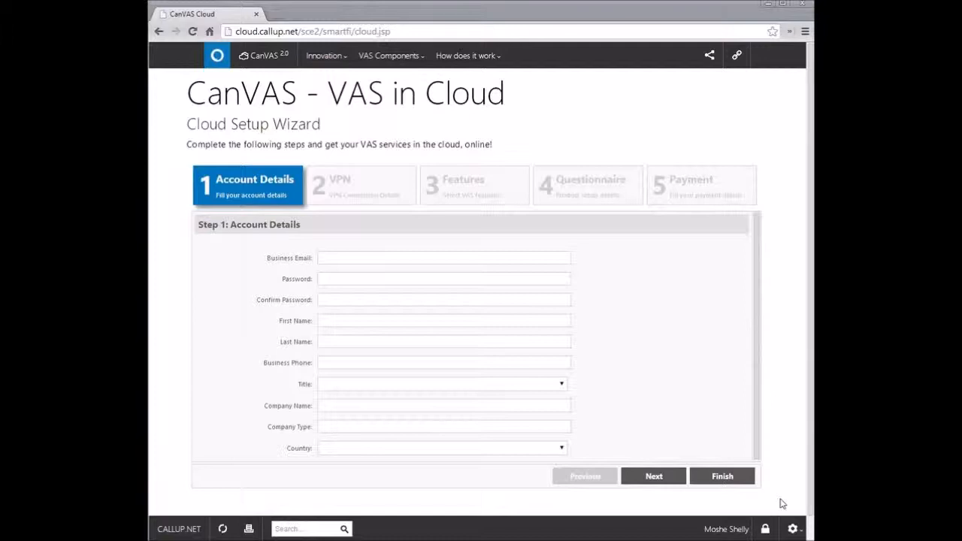
Step: Fill in the business email and account password, and enter the password confirmation in the account details
click(323, 256)
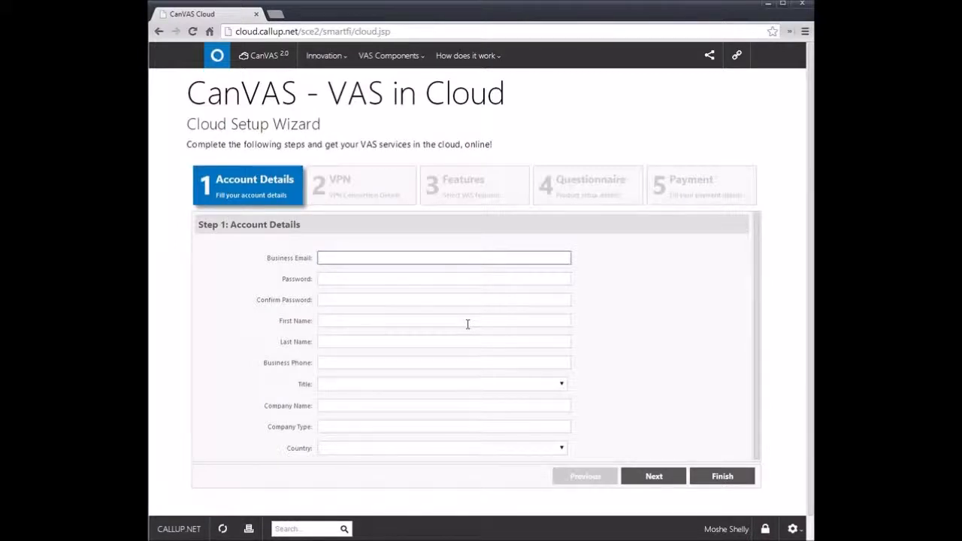
key(Tab)
key(Tab)
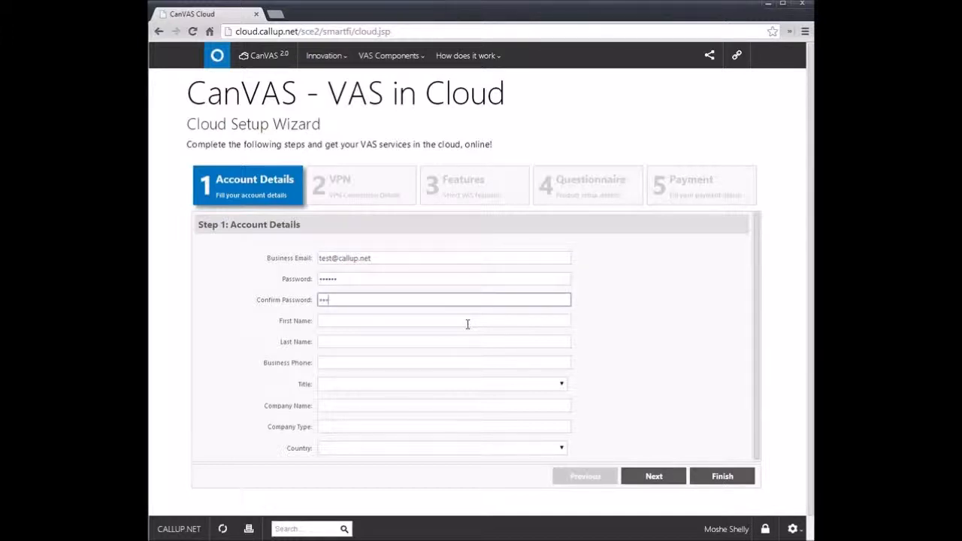
key(Tab)
Step: Enter the account holder's first name, last name and business phone number
key(Tab)
key(Tab)
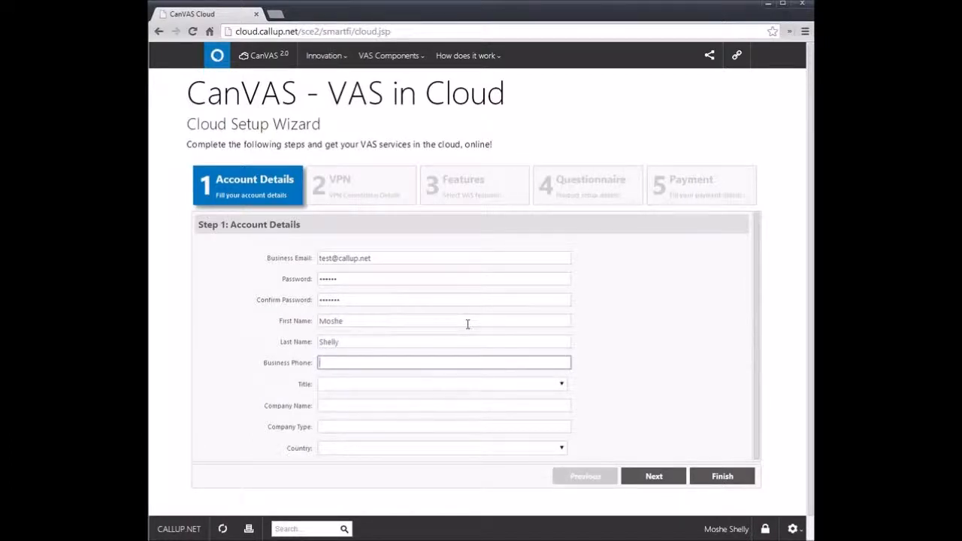
key(Tab)
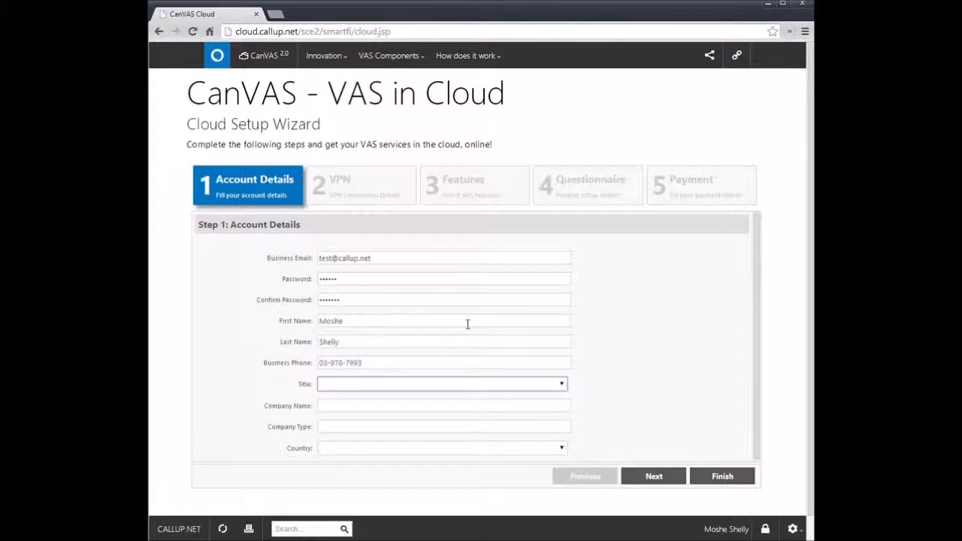
Step: Set the account holder's title to IT Analyst and the company name to Callup Net
click(561, 388)
click(456, 437)
click(416, 406)
text(Ca)
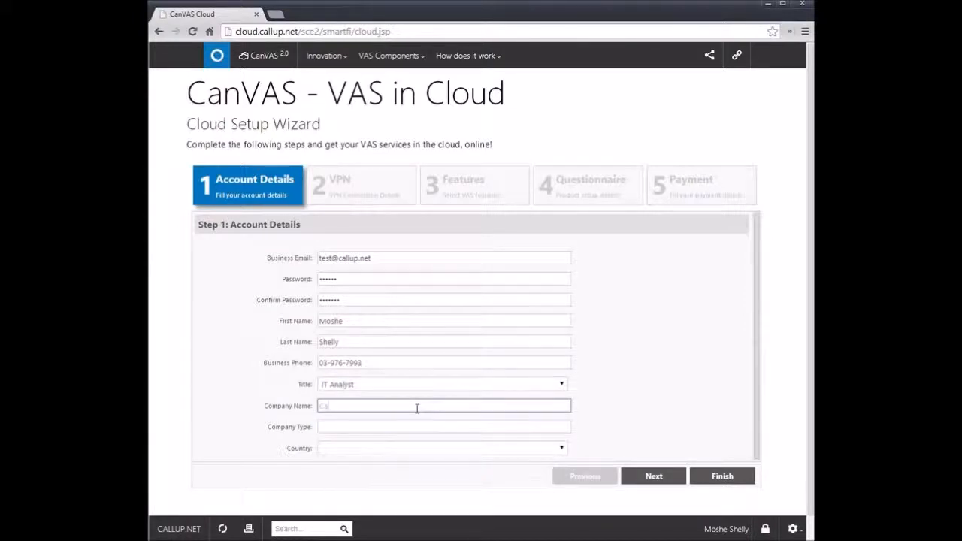
text(llup Net)
key(Tab)
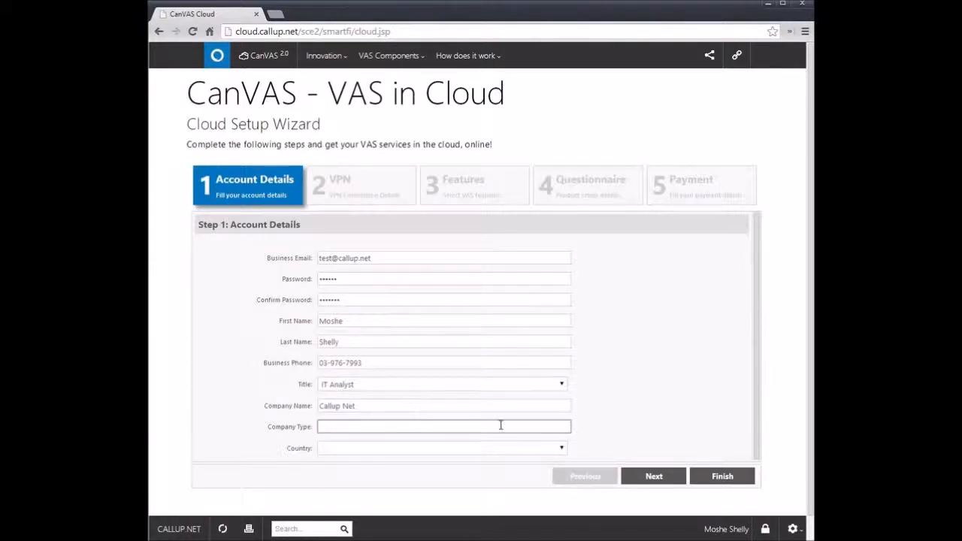
Step: Set the country to Israel and continue to the VPN connection details
click(562, 449)
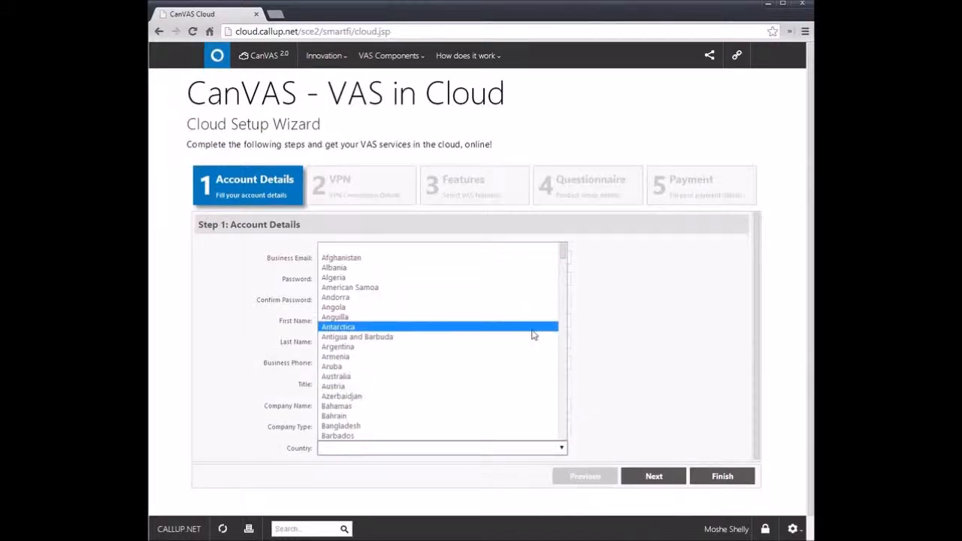
text(isr)
click(431, 436)
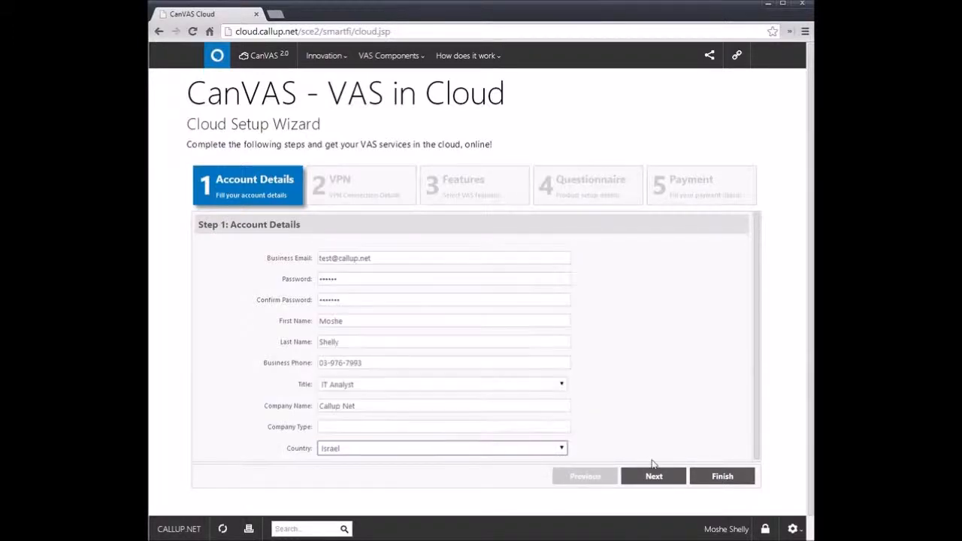
click(652, 476)
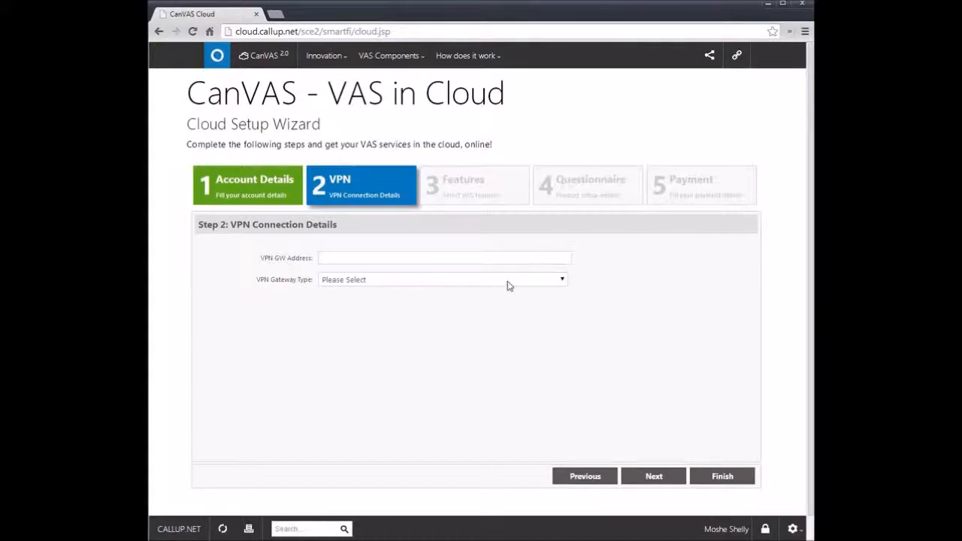
Step: Set the VPN gateway address to 212.21.51.121 and the gateway type to Generic Settings
click(402, 257)
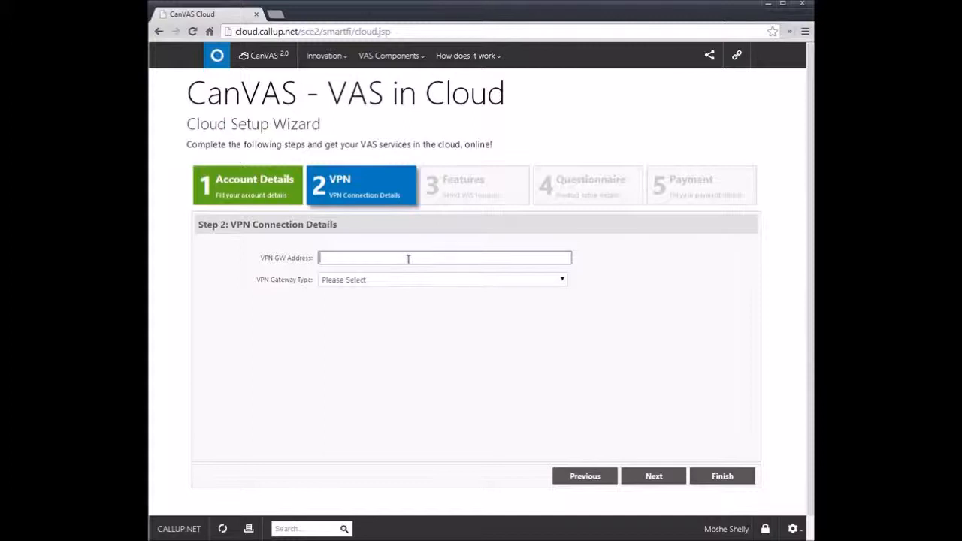
text(212.21.51.121)
click(425, 283)
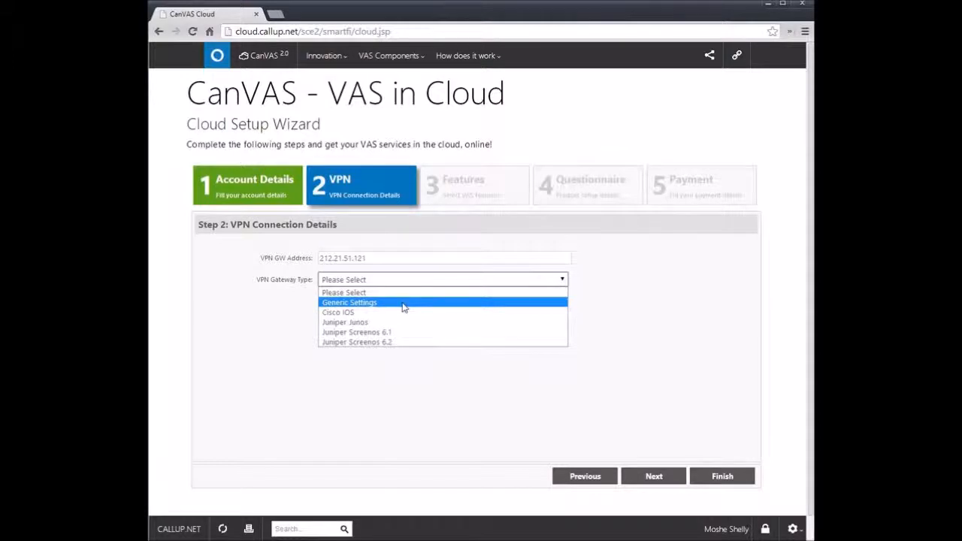
click(403, 307)
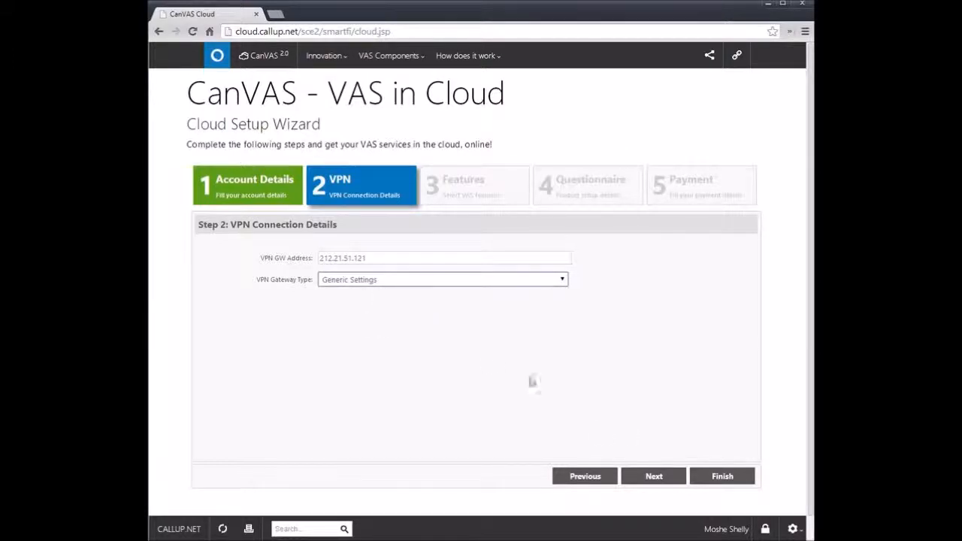
Step: Create the VPN connection, test its tunnel and continue to the feature selection
click(658, 483)
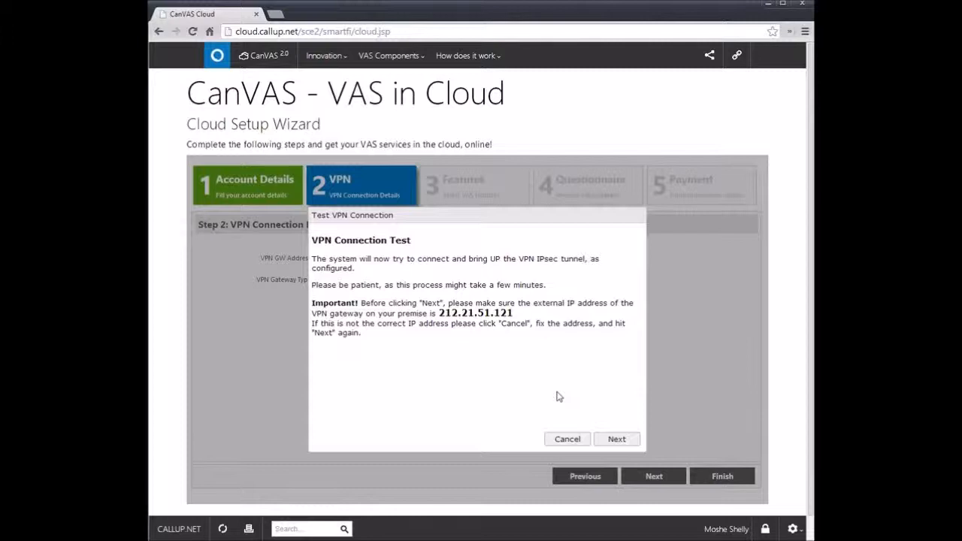
click(616, 439)
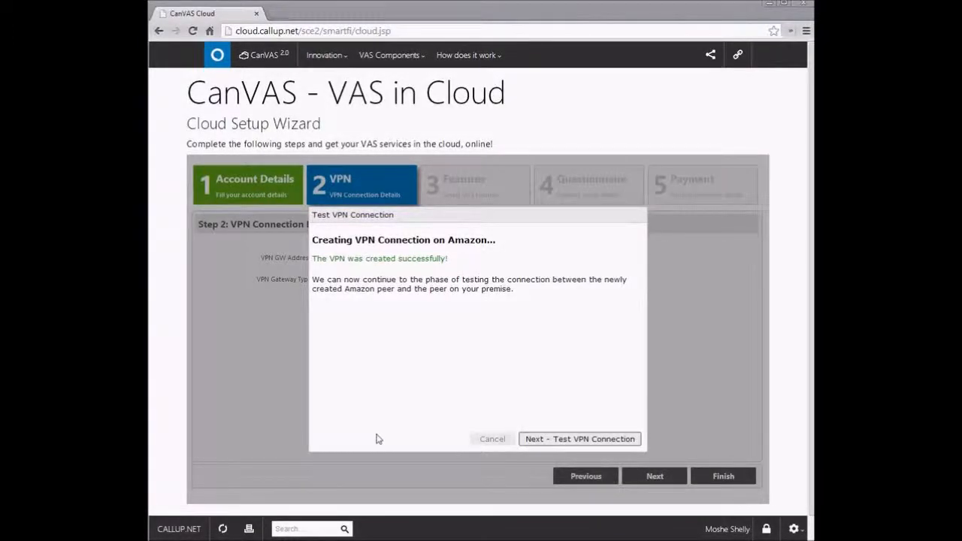
click(553, 441)
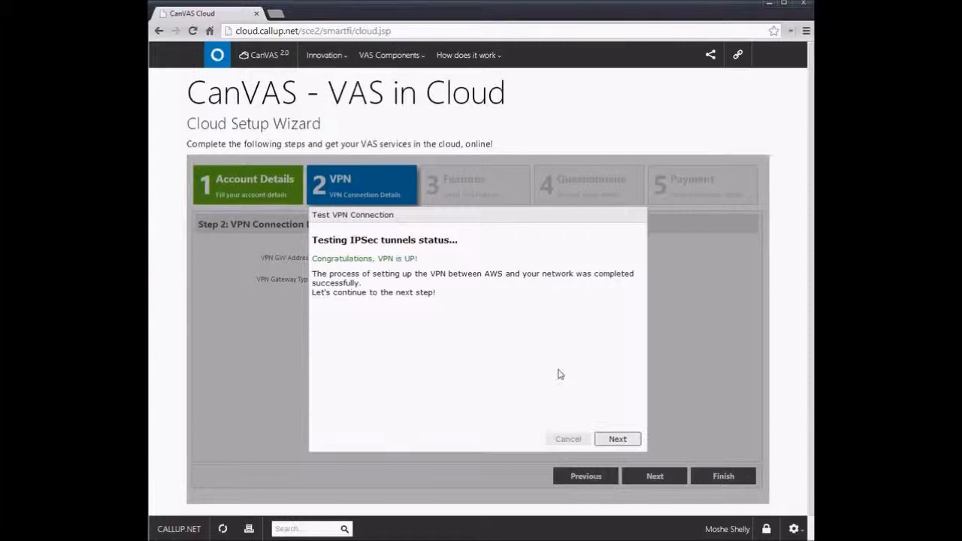
click(616, 440)
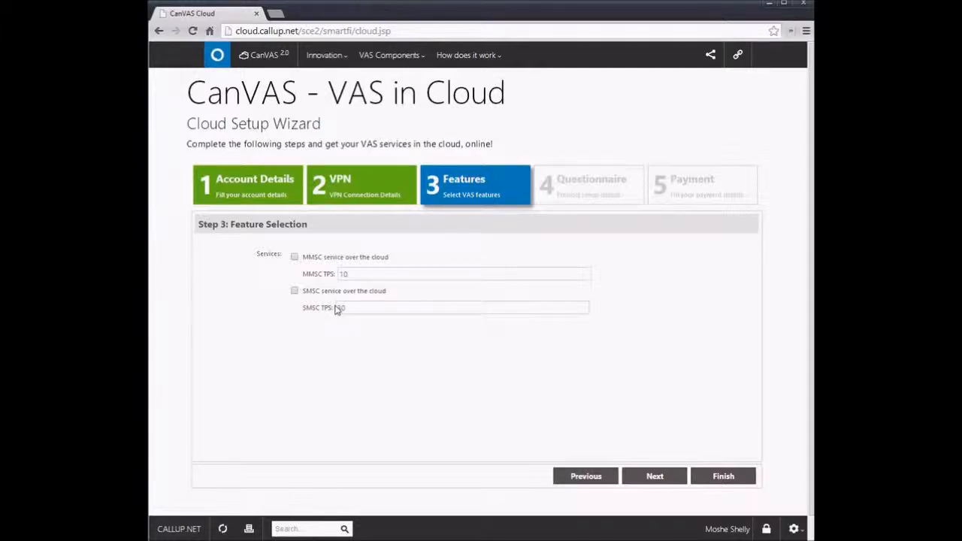
Step: Enable both the MMSC and SMSC services over the cloud and continue to the questionnaire
click(294, 257)
click(295, 291)
double_click(348, 273)
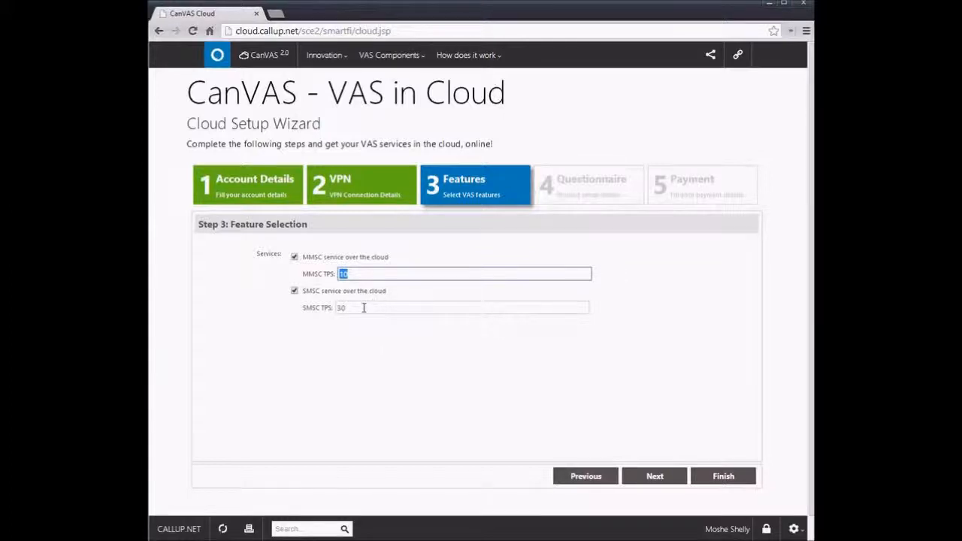
click(373, 307)
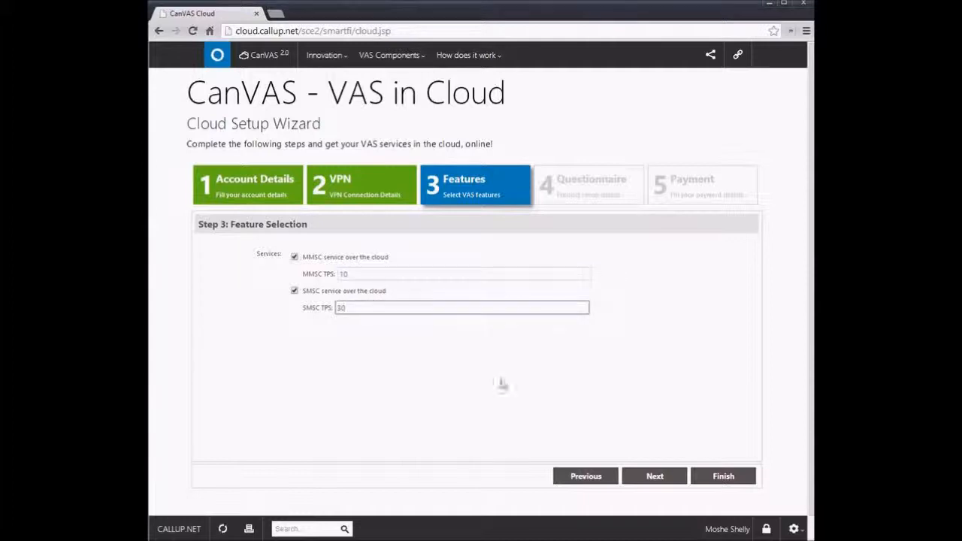
click(651, 476)
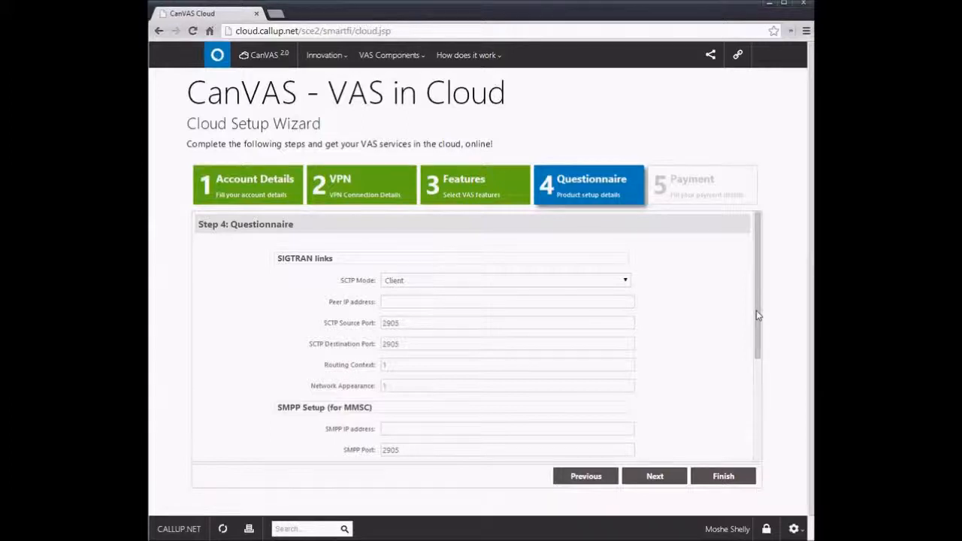
Step: Choose Client as the SCTP mode and set the SIGTRAN peer IP address to 192.168.10.67
mouse_move(755, 316)
mouse_down()
mouse_move(759, 407)
mouse_move(747, 313)
mouse_up()
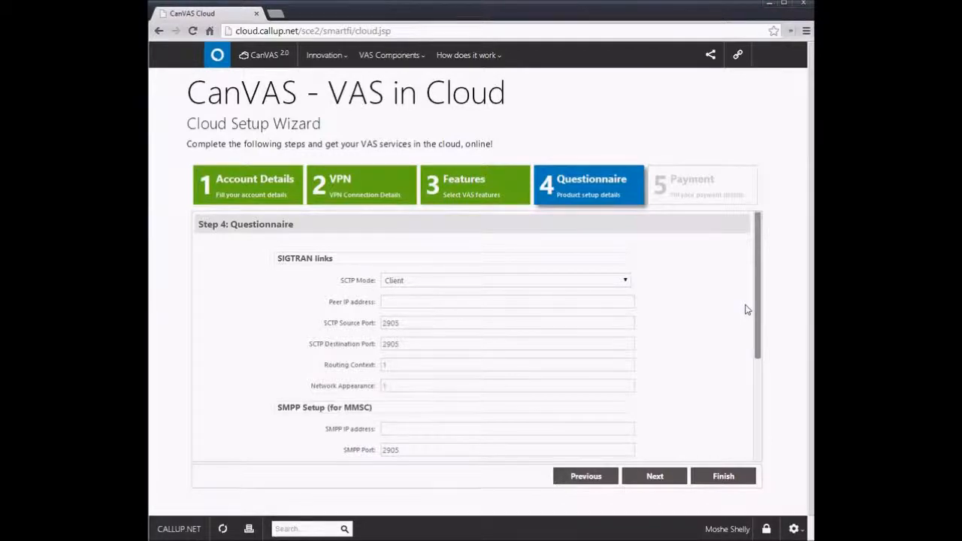
drag(745, 305, 748, 322)
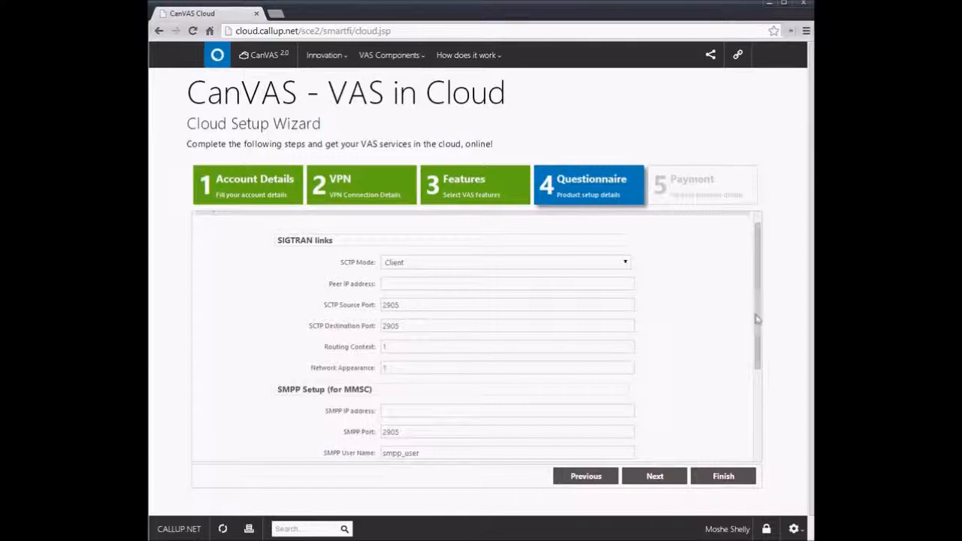
click(607, 263)
click(605, 268)
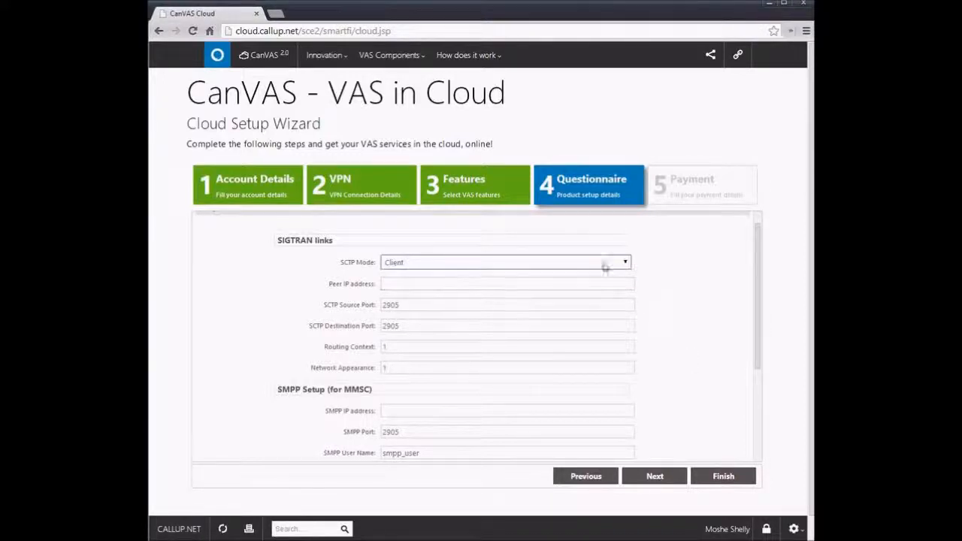
text(192.168.10.67)
click(414, 304)
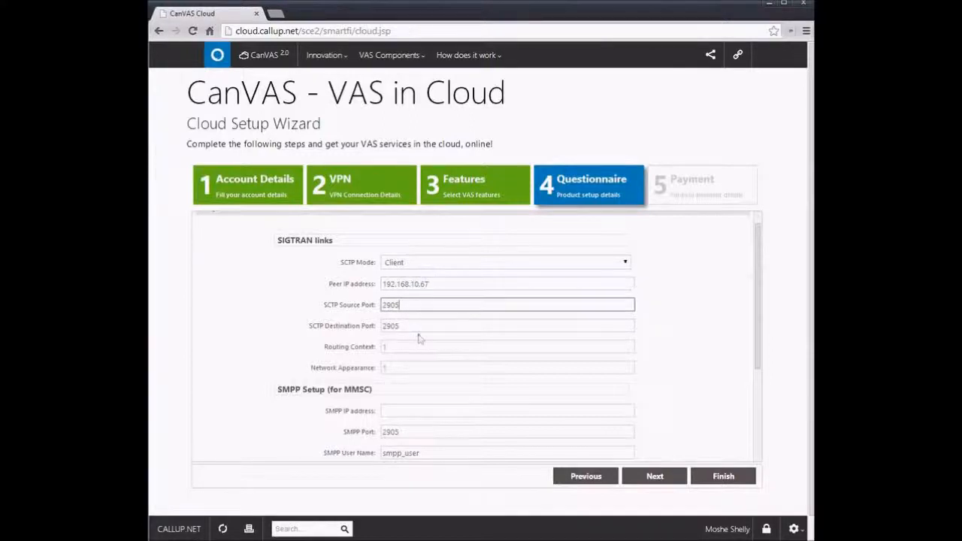
key(Tab)
scroll(429, 346, down, 2)
scroll(430, 346, up, 2)
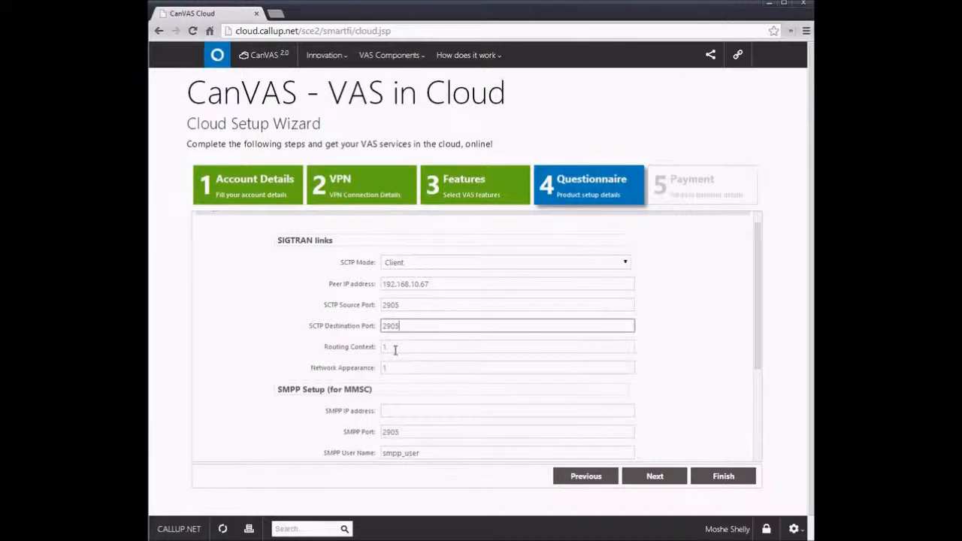
Step: Set the SMPP IP address for the MMSC to 192.168.10.30
scroll(394, 349, down, 2)
scroll(406, 304, down, 2)
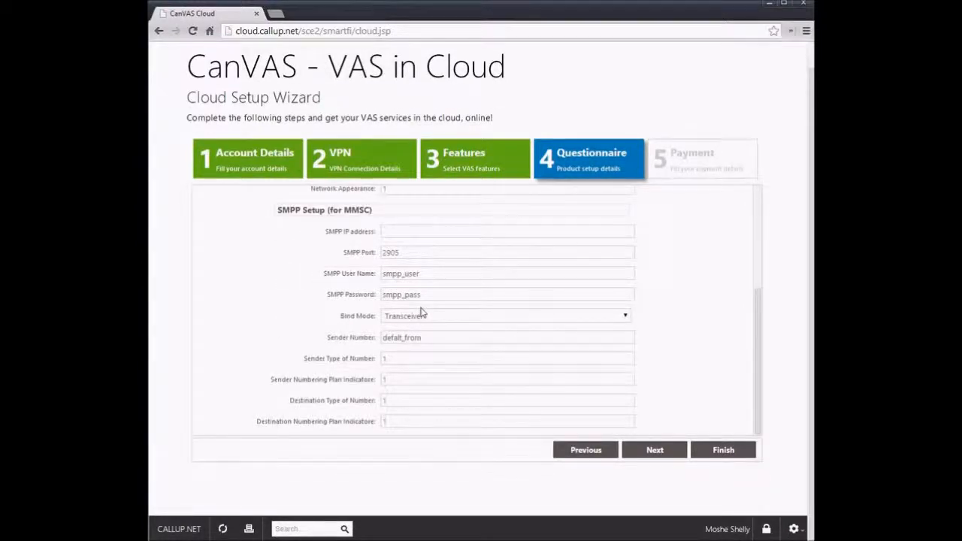
click(408, 230)
scroll(468, 258, up, 2)
scroll(473, 263, down, 2)
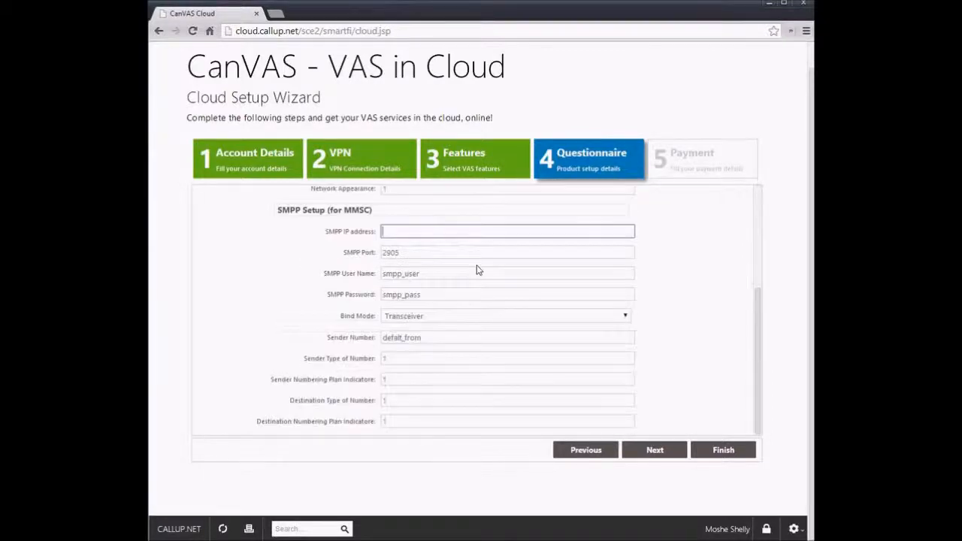
text(192.168.10.30)
Step: Replace the SMPP user name with calluplabusr and enter a new SMPP password
key(Tab)
key(Tab)
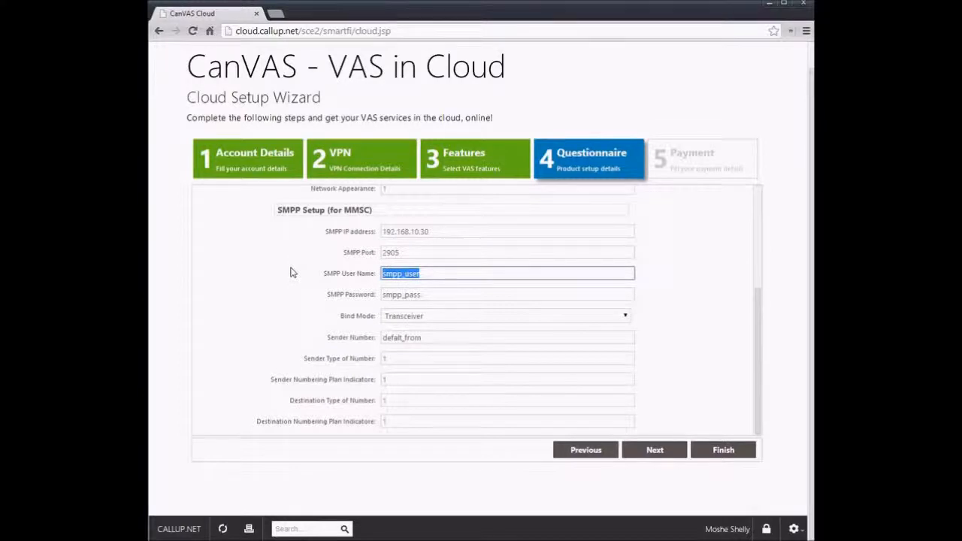
key(Tab)
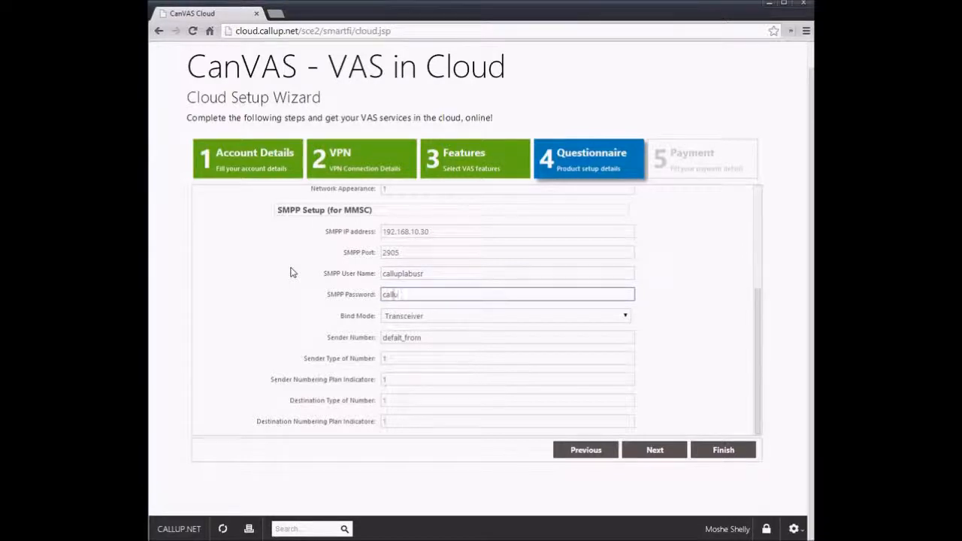
Step: Choose Transceiver as the bind mode, replace the default sender number and continue to the payment step
click(444, 319)
click(460, 329)
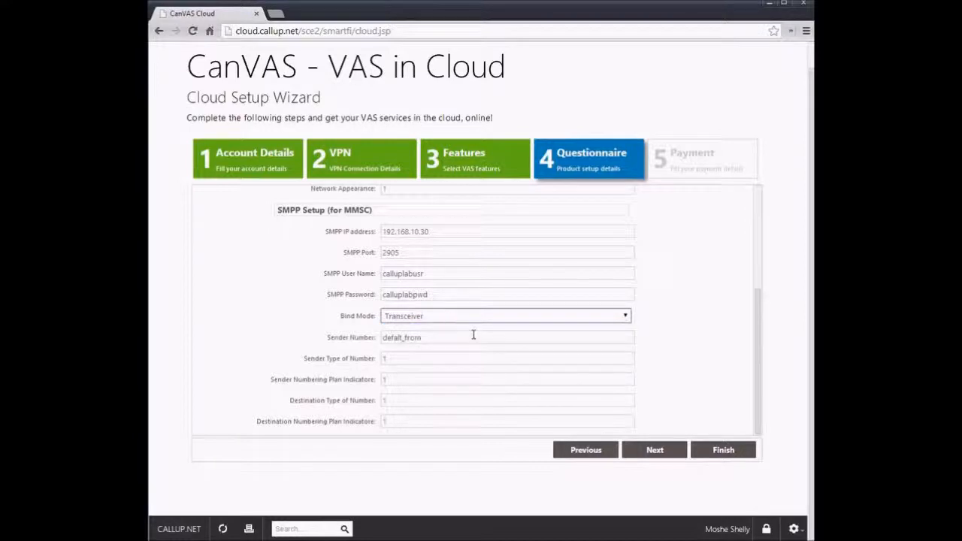
drag(449, 337, 345, 334)
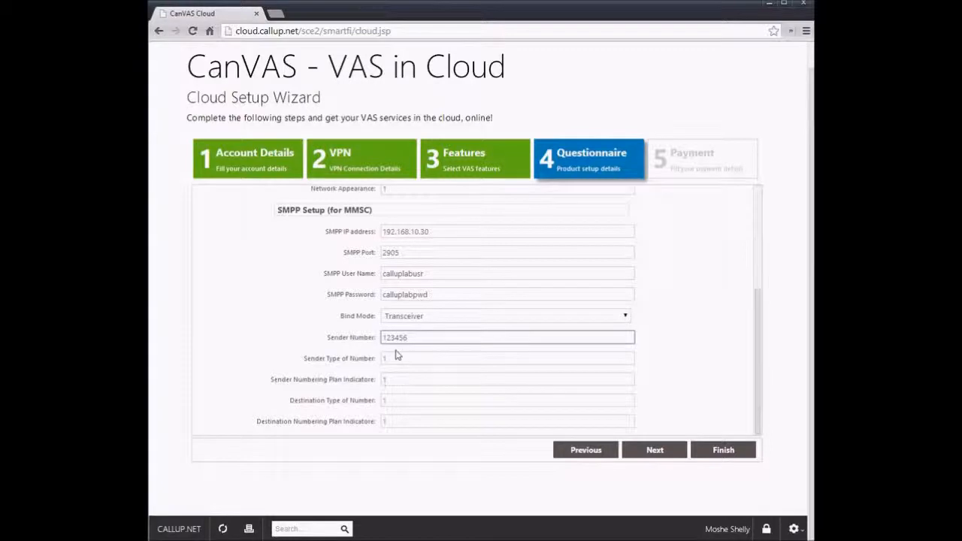
click(652, 449)
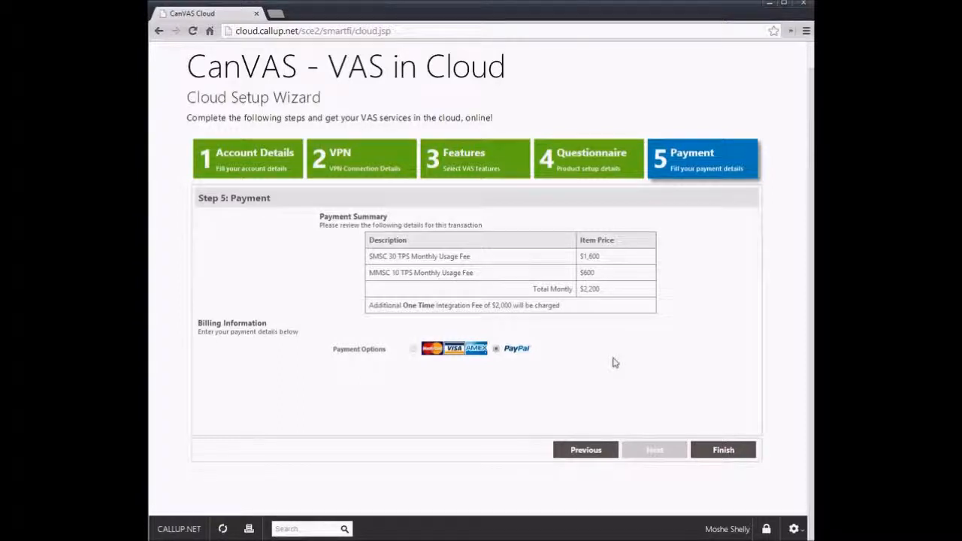
Step: Return to the Account Details step to review the entered information
click(244, 173)
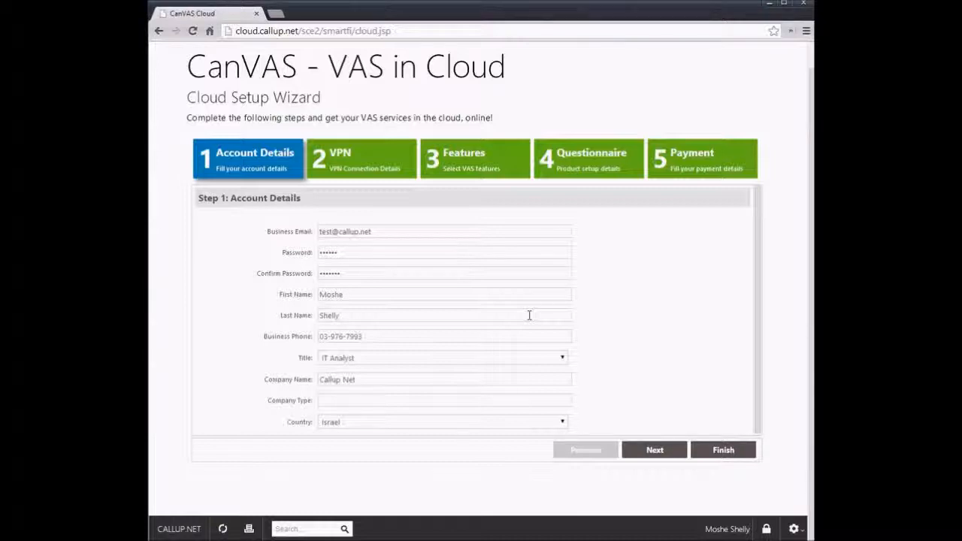
scroll(812, 334, up, 1)
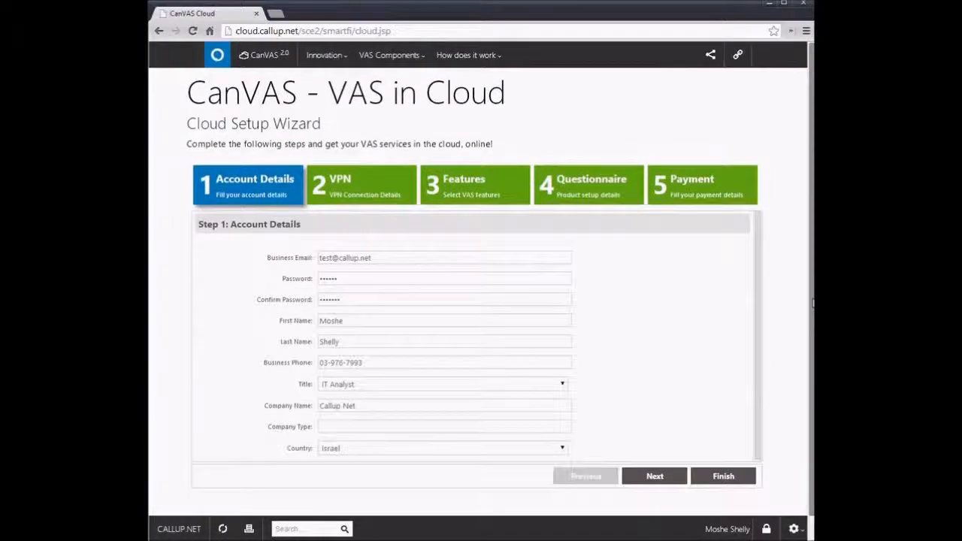